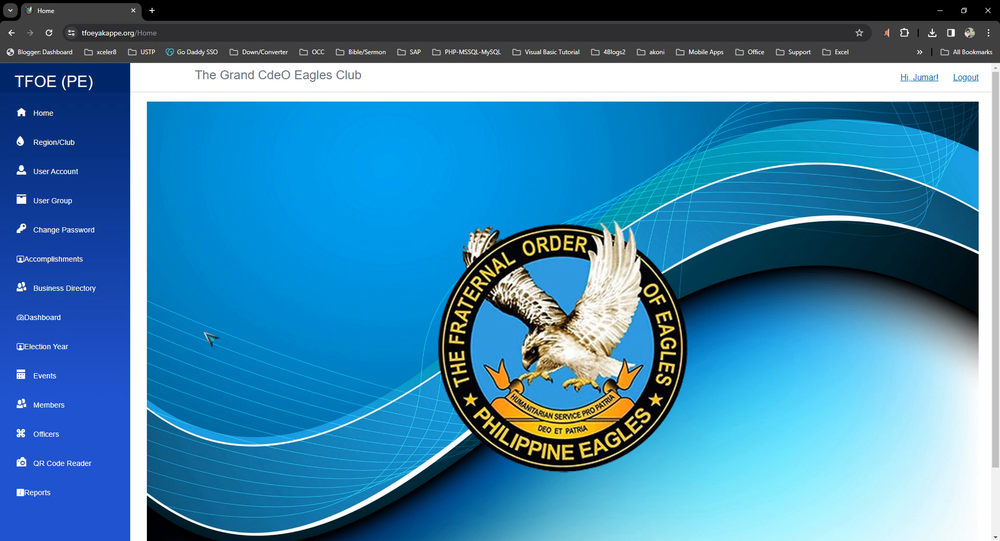
Step: Search the members list by the member's first name and open the matching member's ledger
click(68, 404)
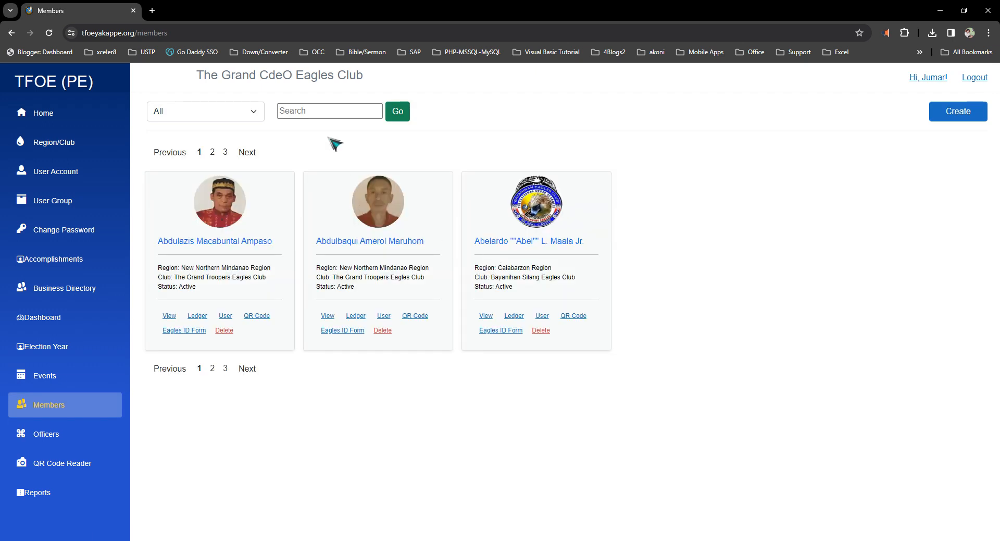
click(315, 111)
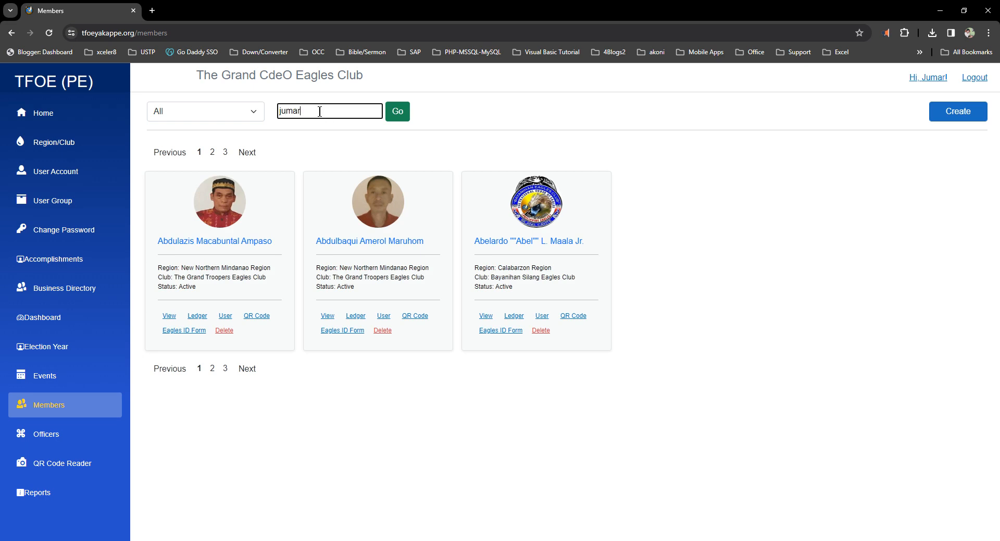
click(397, 112)
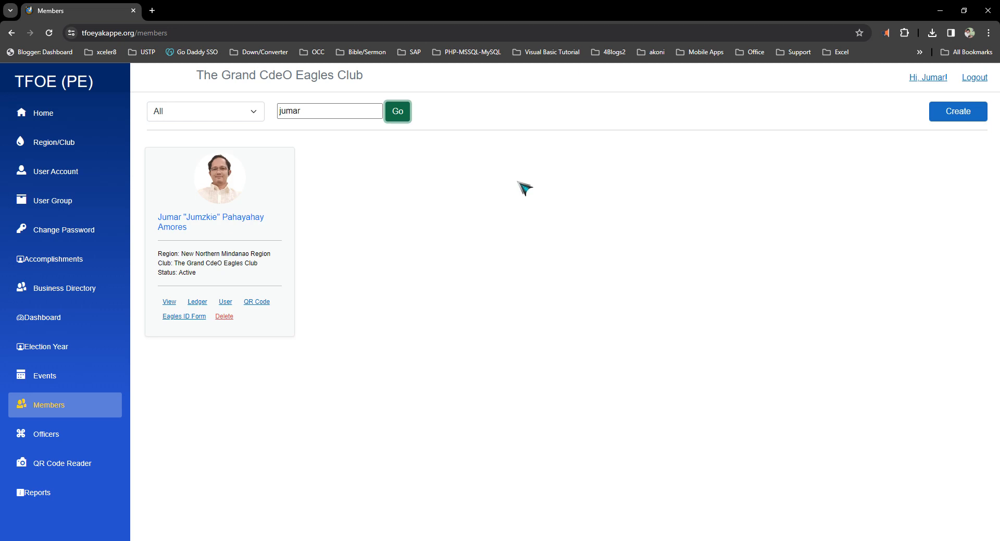
click(203, 308)
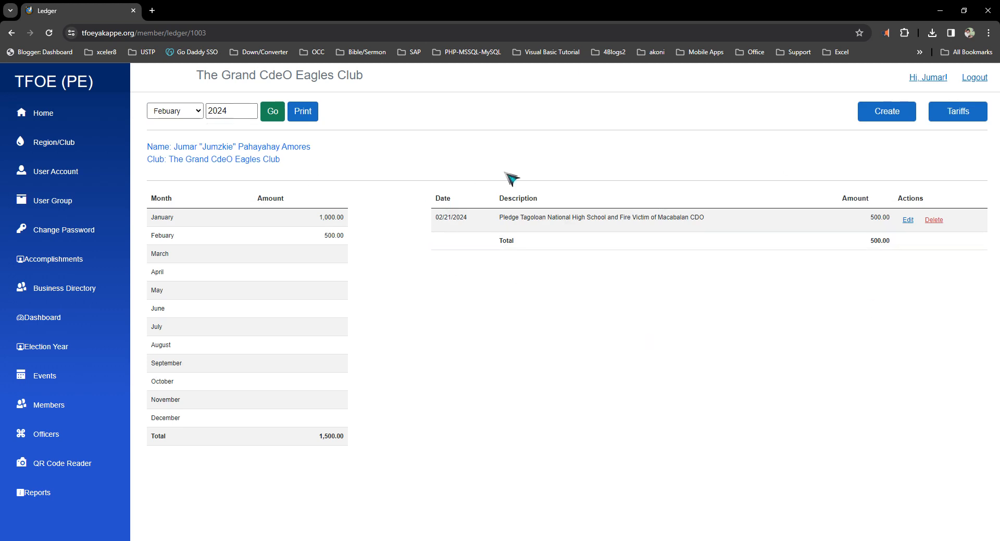
Step: Show the member's 2024 ledger entries for all months and examine the renewal dues descriptions
click(199, 111)
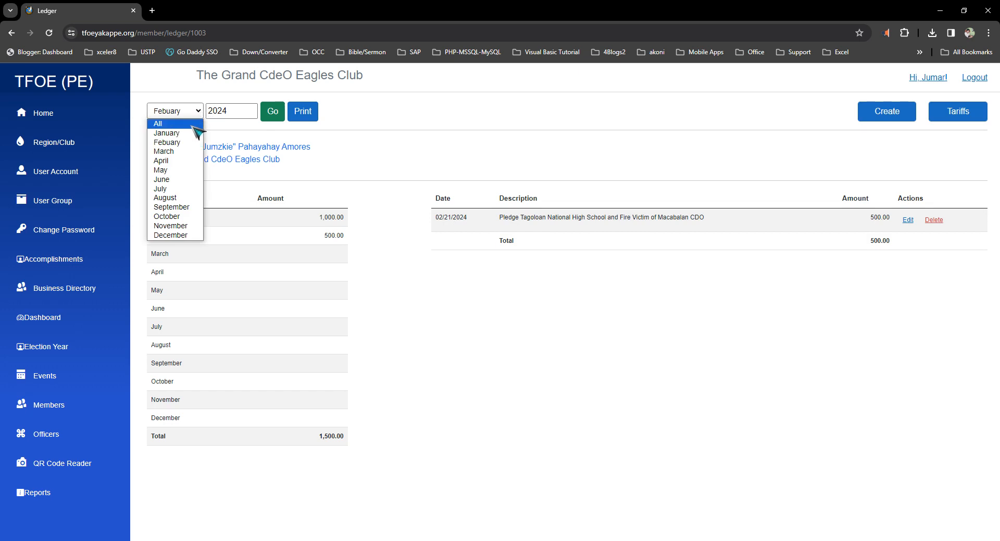
click(193, 125)
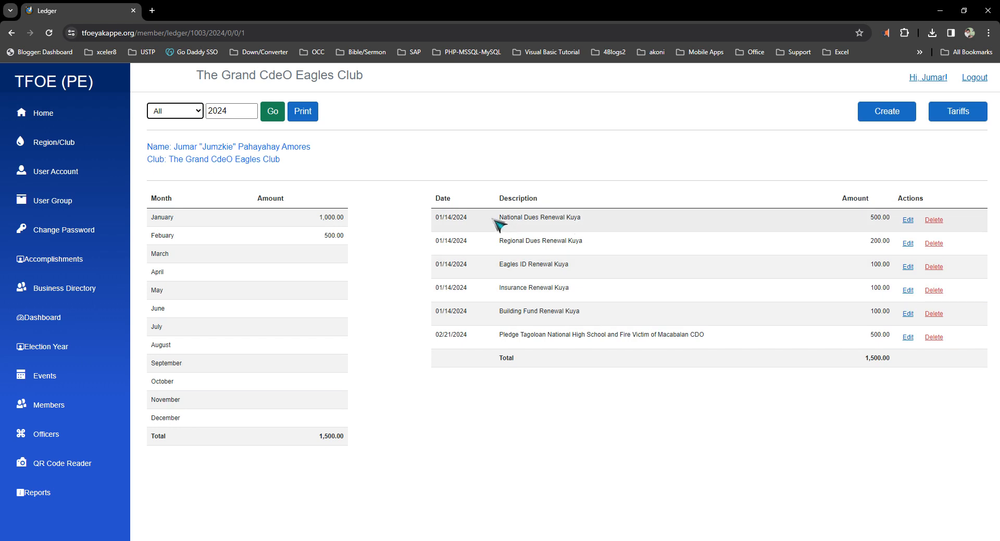
drag(498, 217, 560, 219)
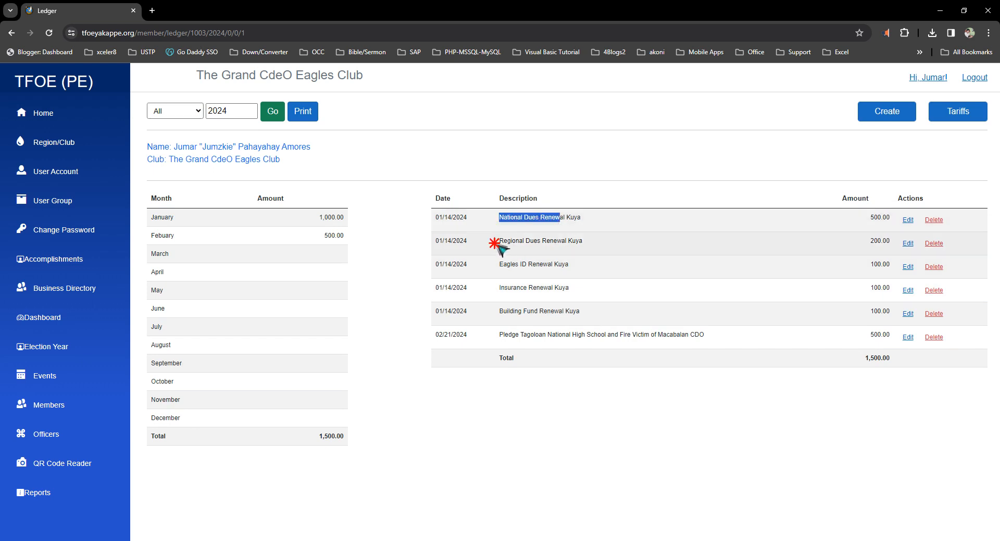
drag(498, 243, 570, 249)
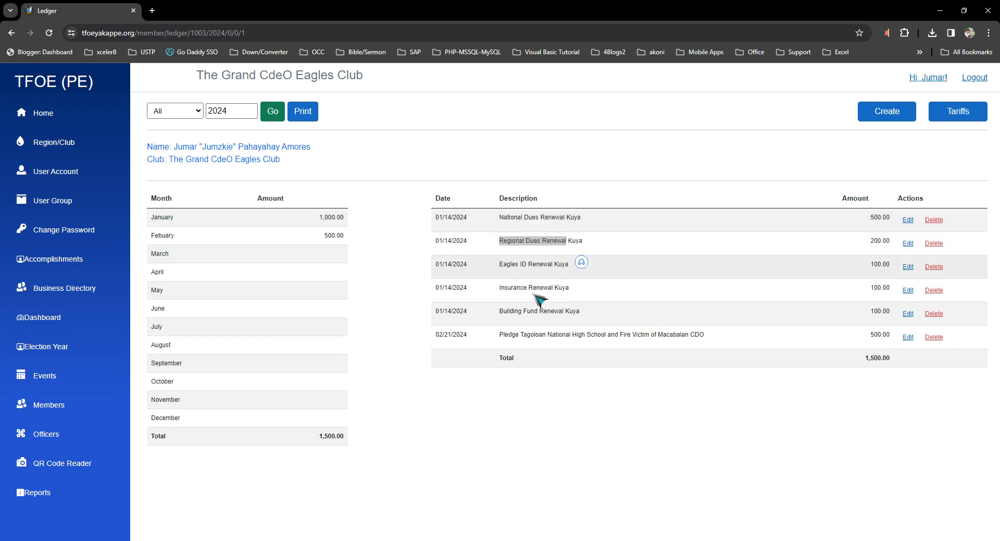
click(563, 380)
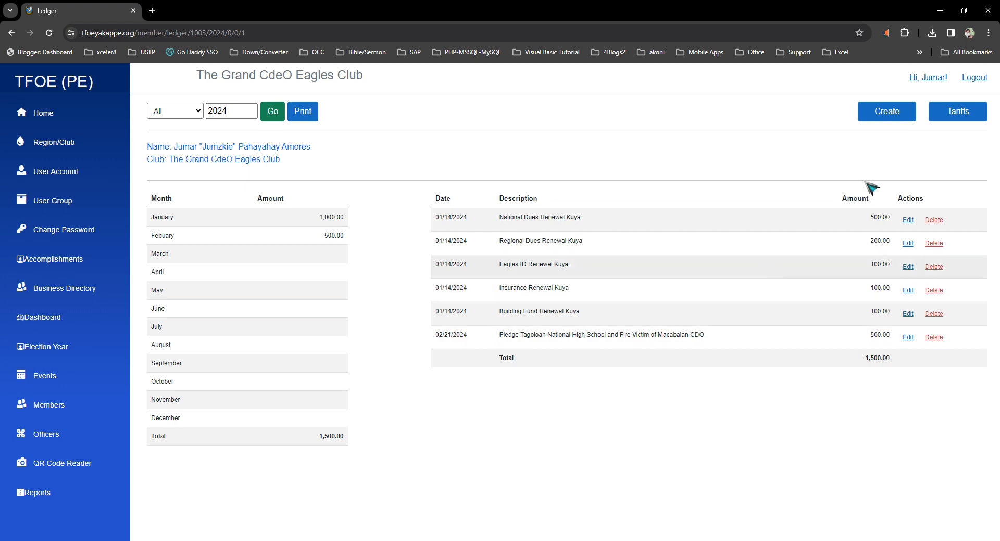
Step: Fill in a tariff payment for the member with type GCash and particular Renewal Kuya
click(961, 118)
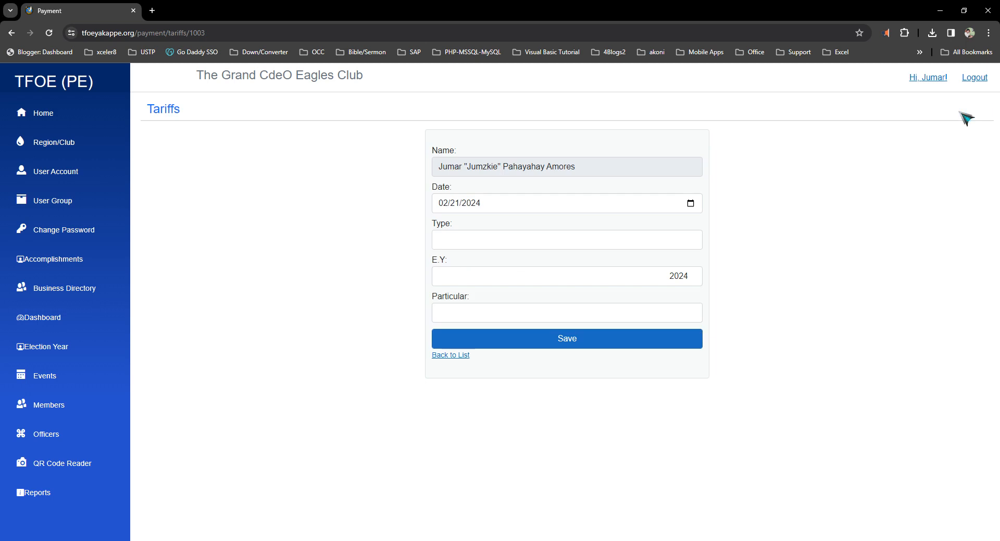
click(506, 208)
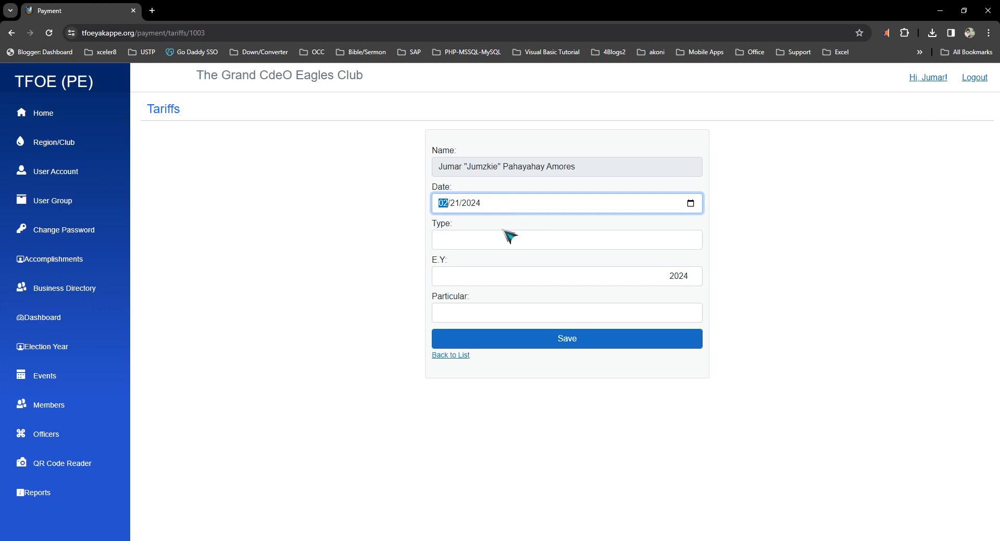
click(727, 246)
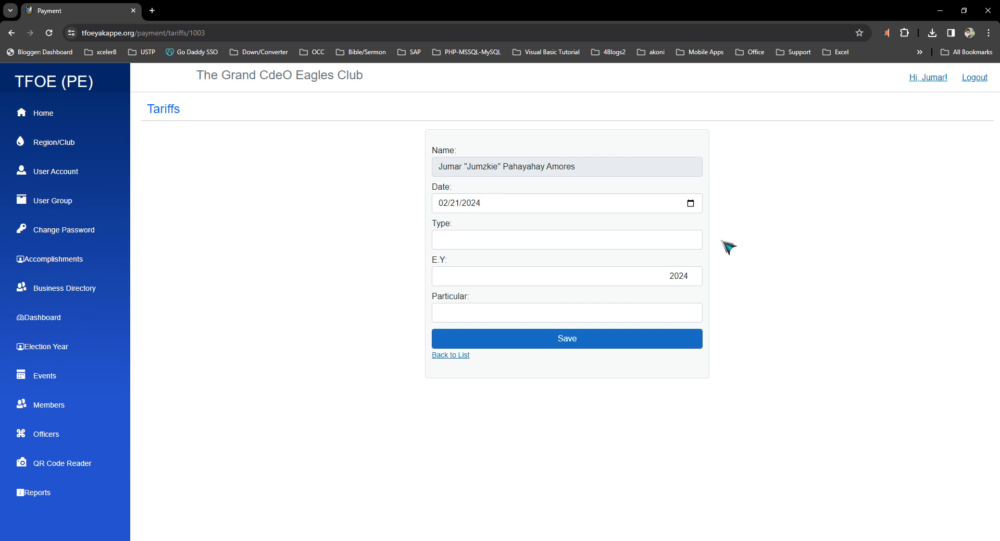
click(614, 246)
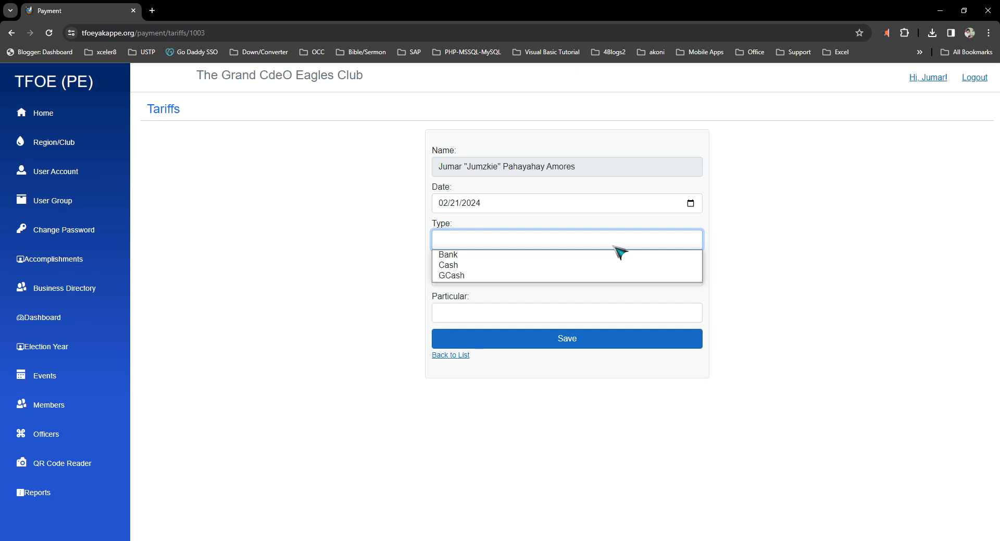
click(607, 278)
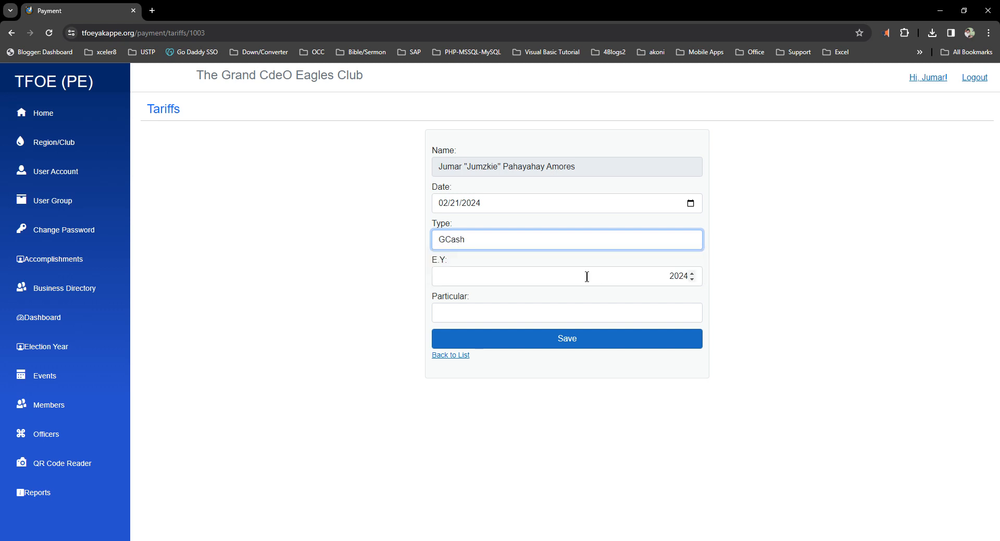
click(619, 280)
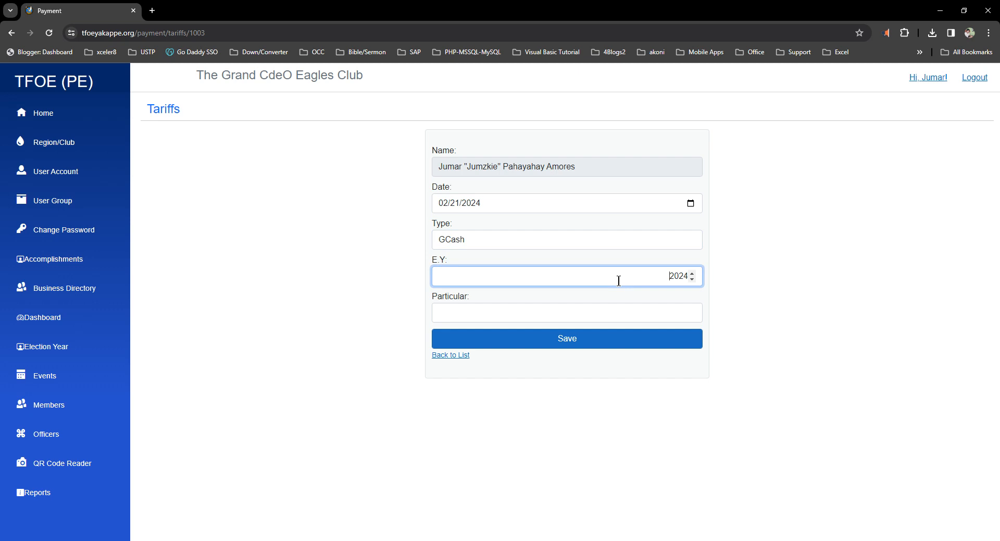
click(613, 315)
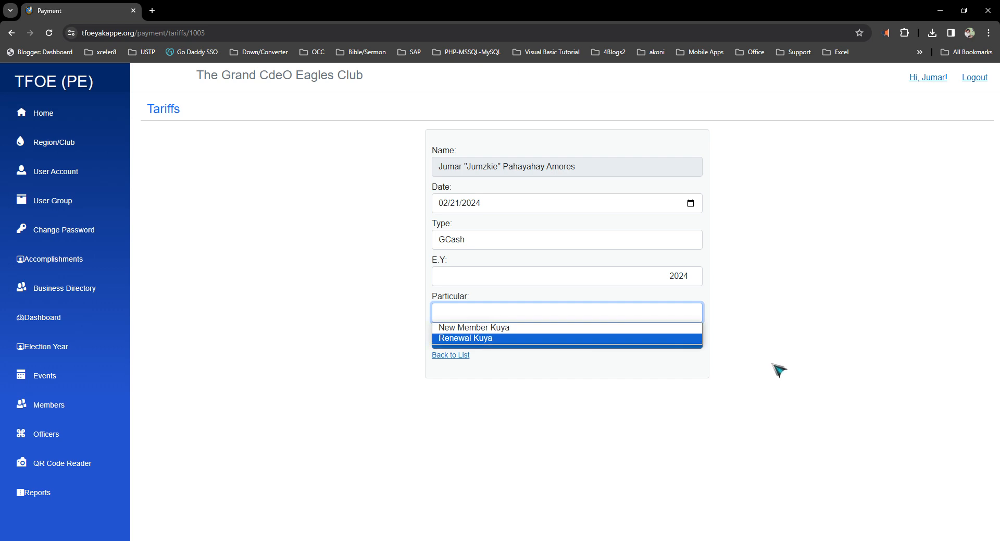
click(552, 338)
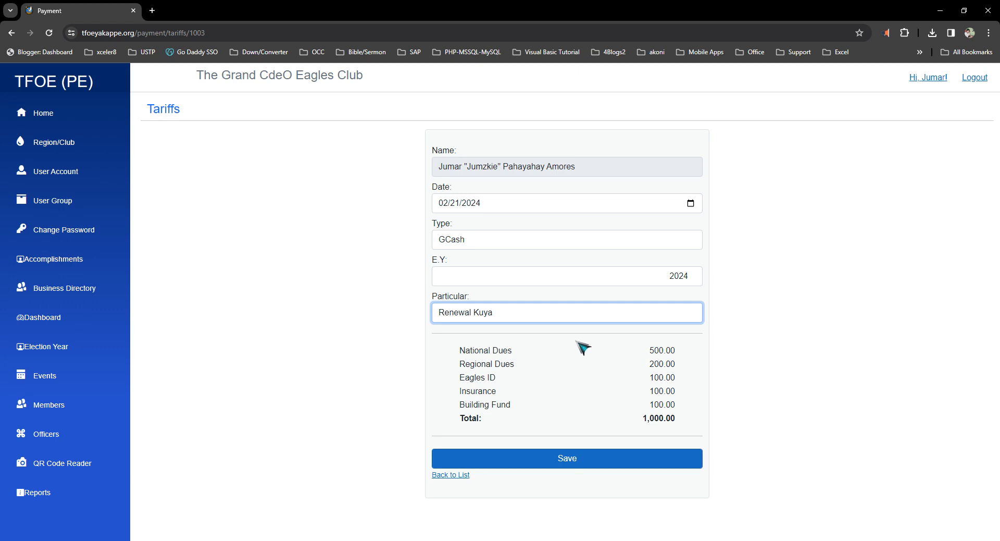
Step: Examine the renewal fee breakdown and its total, and return to the ledger without saving
drag(461, 349, 762, 422)
click(761, 422)
double_click(677, 418)
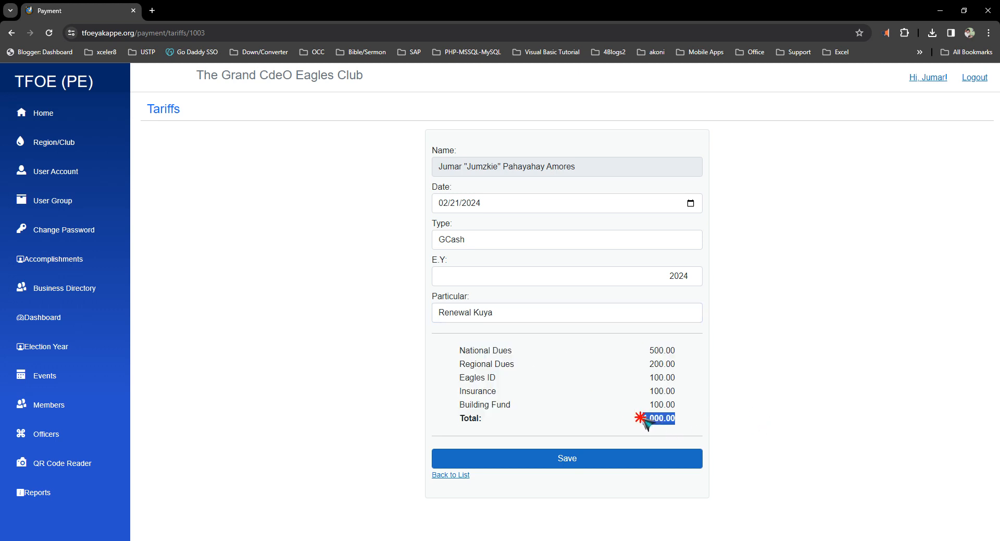
click(660, 410)
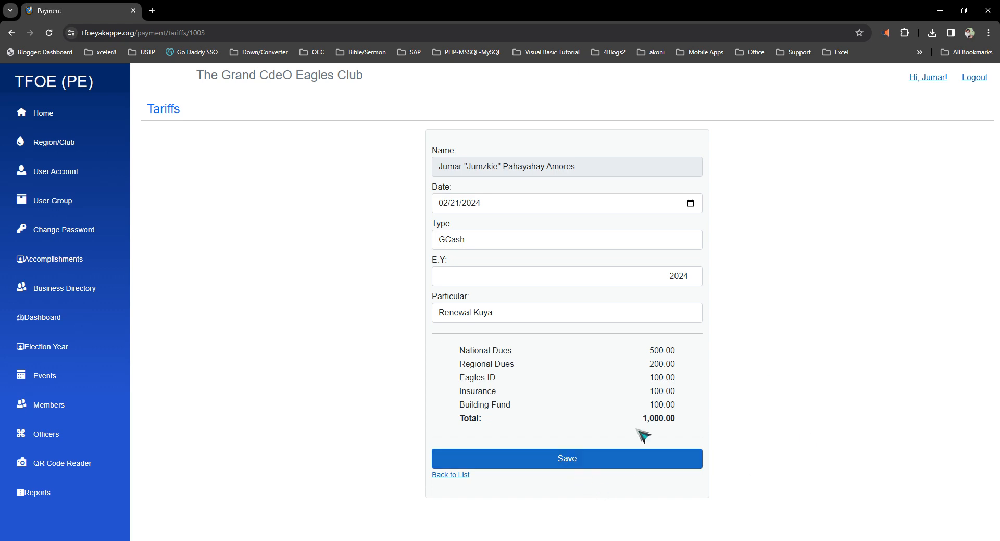
click(451, 475)
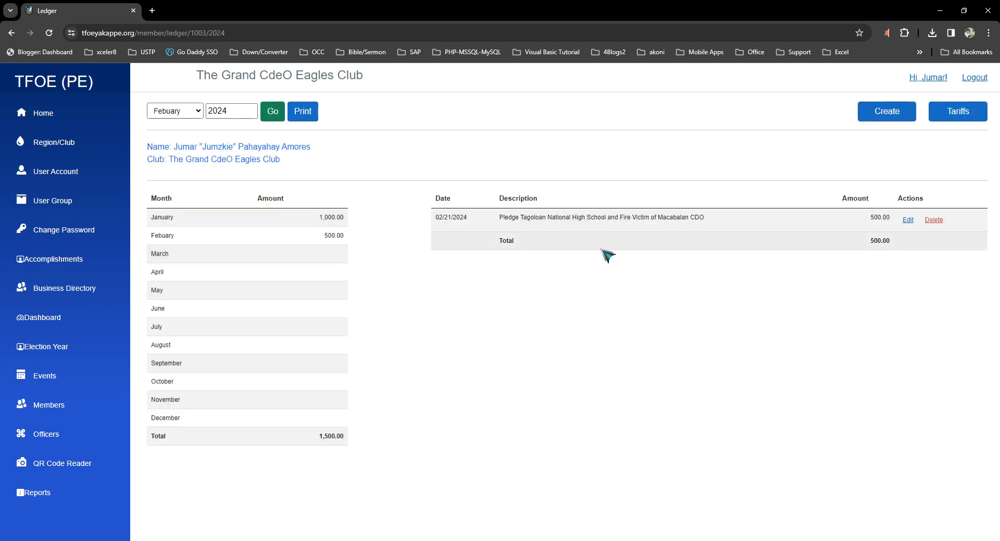
Step: Display all months in the ledger again and check each renewal entry from National Dues to Building Fund
click(196, 110)
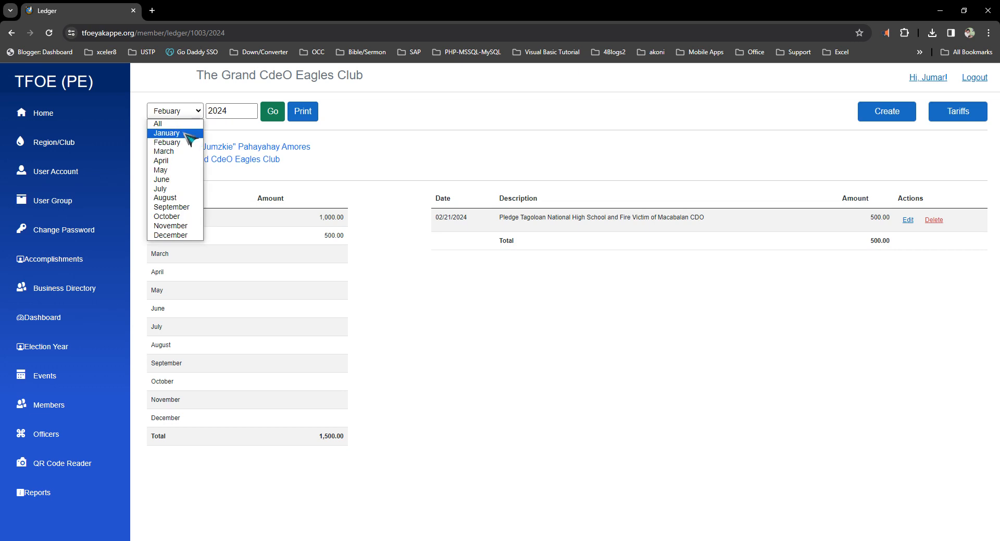
click(189, 124)
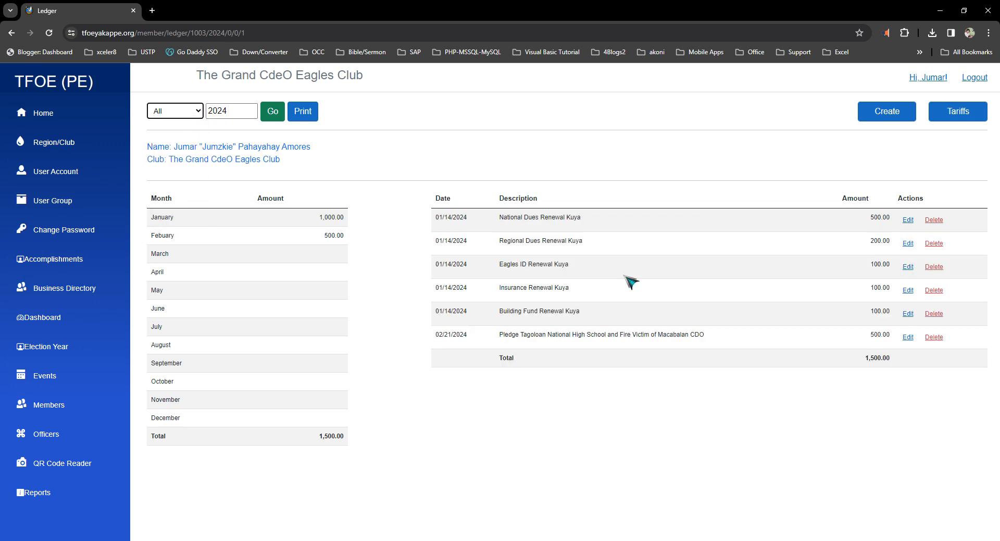
drag(153, 143, 237, 148)
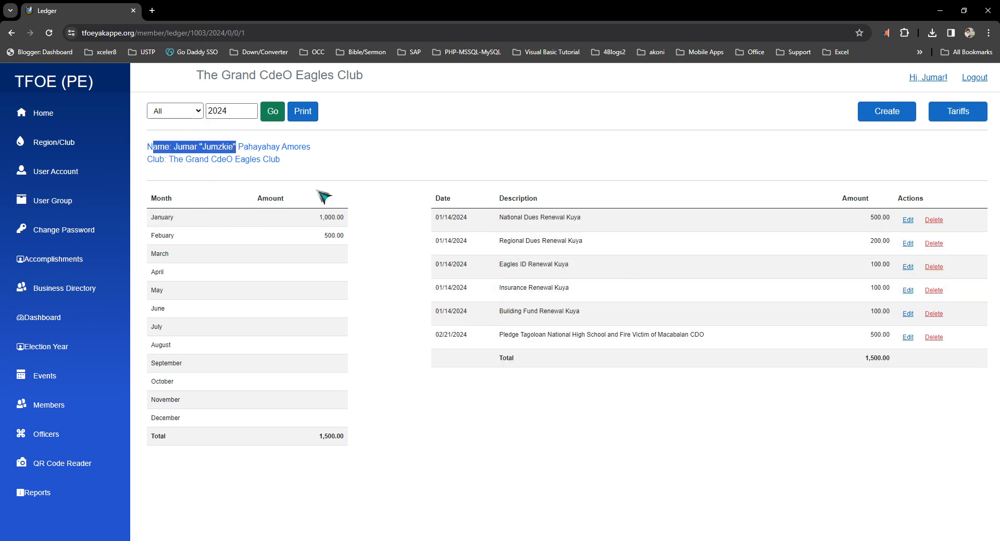
click(589, 402)
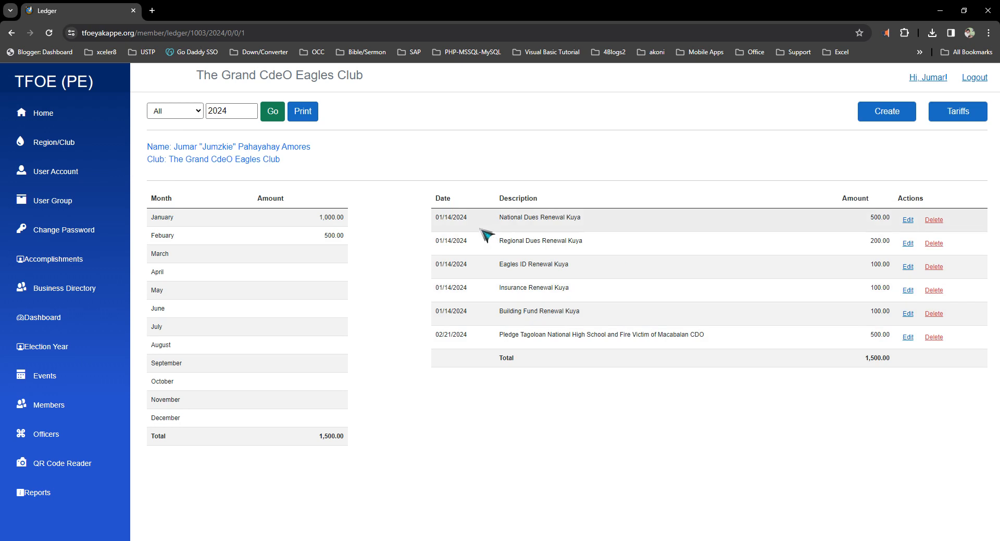
drag(442, 216, 611, 229)
click(606, 228)
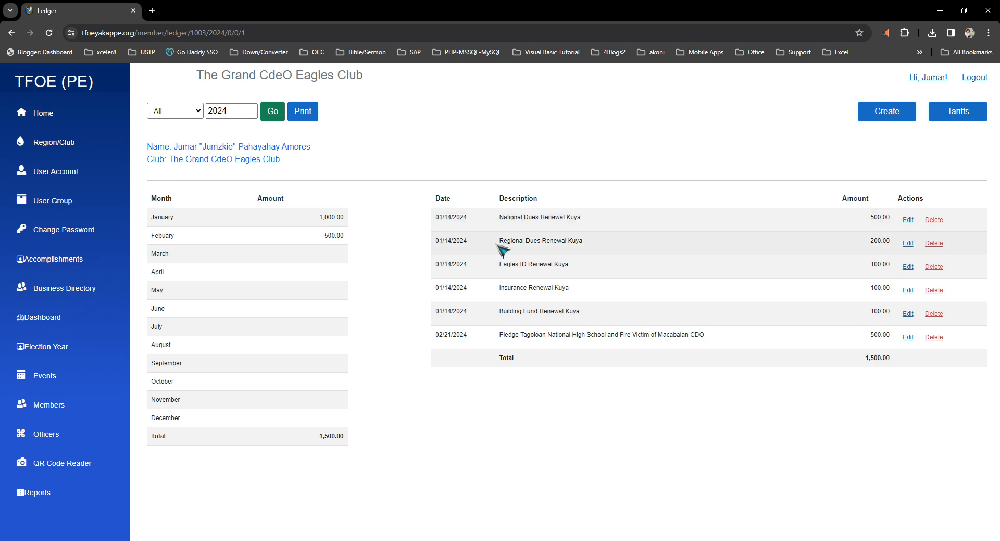
drag(497, 245, 597, 252)
drag(503, 264, 570, 267)
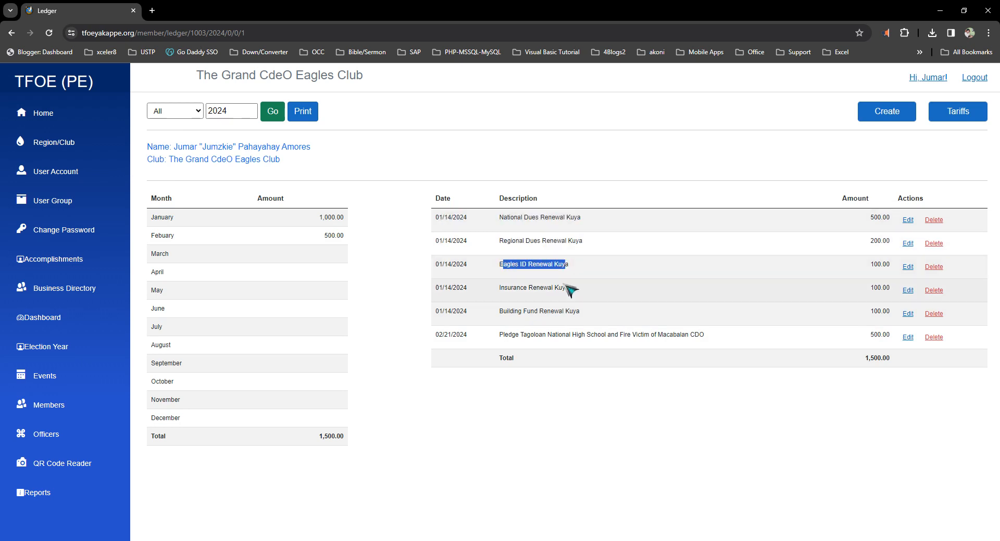
click(531, 286)
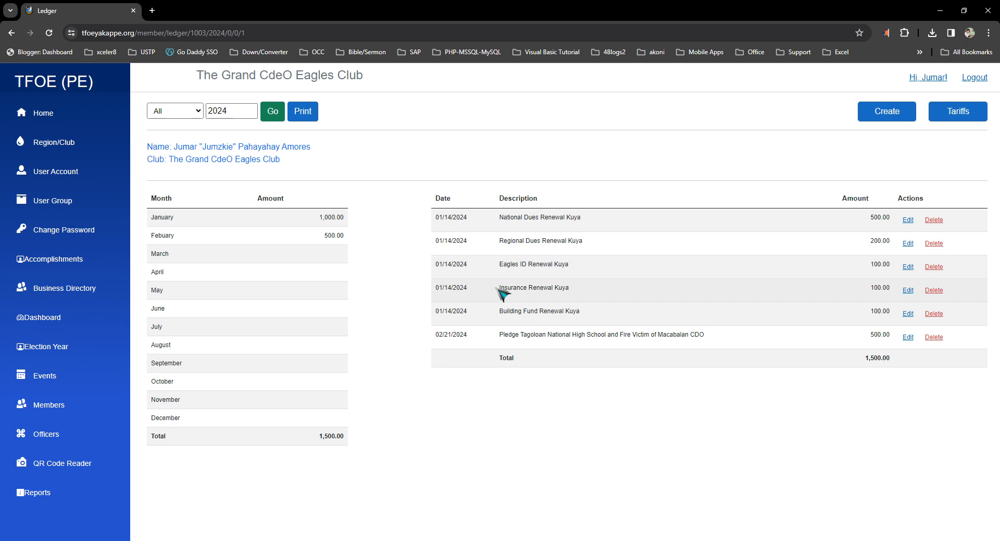
drag(500, 289, 542, 290)
drag(496, 311, 598, 311)
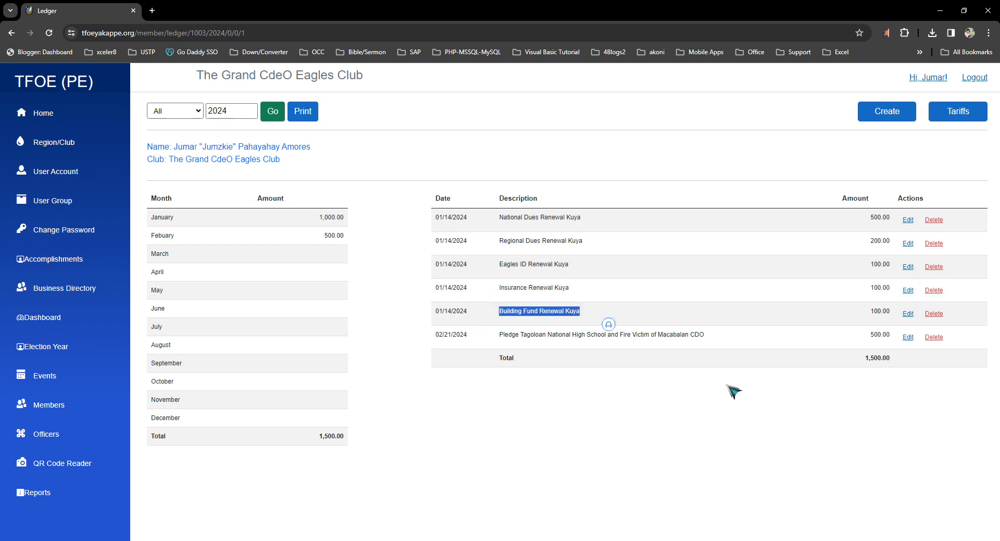
click(774, 395)
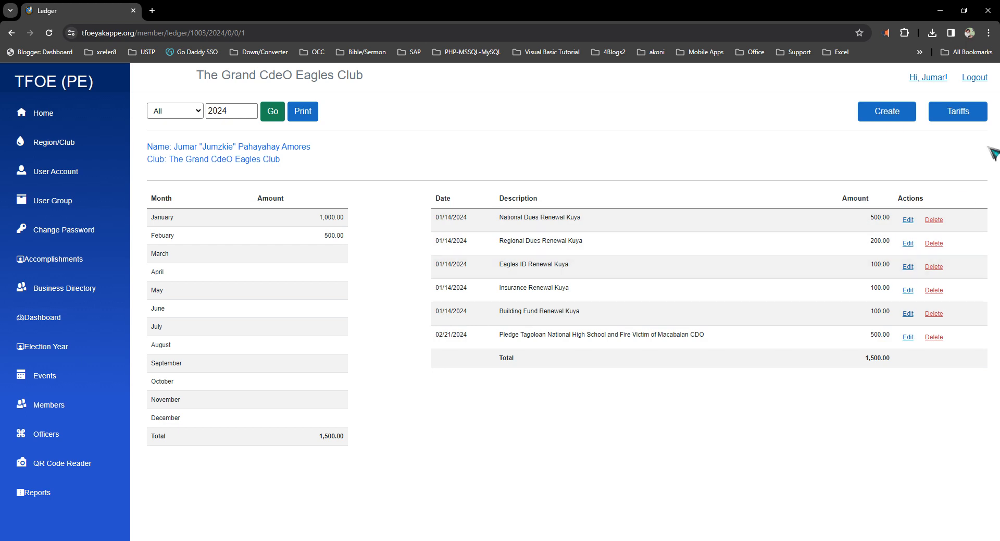
Step: Fill in a new tariff payment with type GCash and particular New Member Kuya, and check its fee total
click(959, 113)
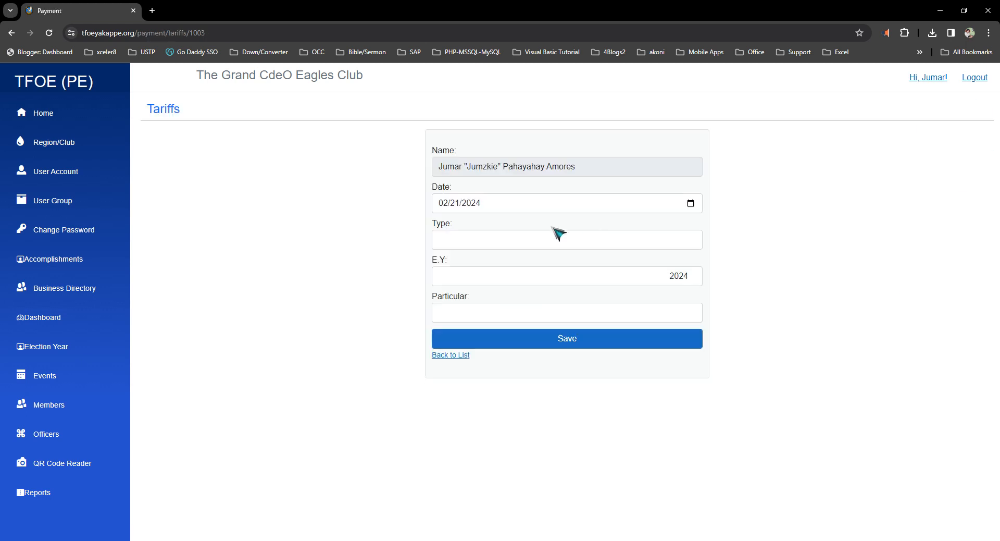
click(516, 245)
click(490, 277)
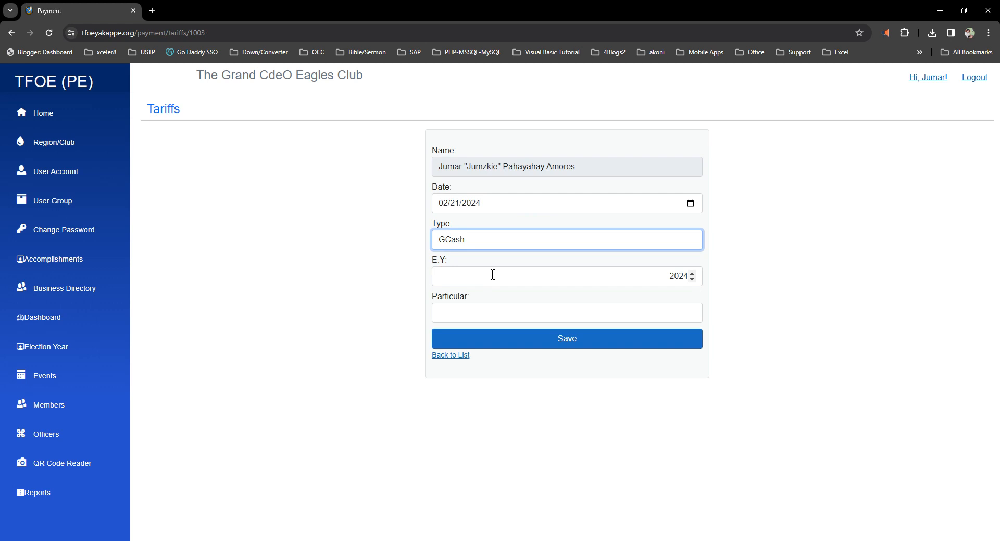
click(499, 313)
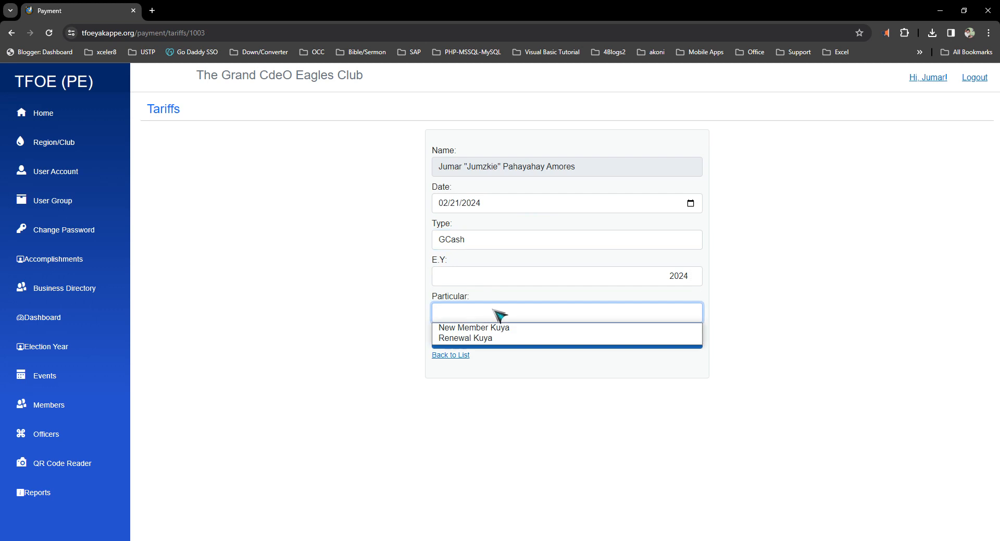
click(520, 328)
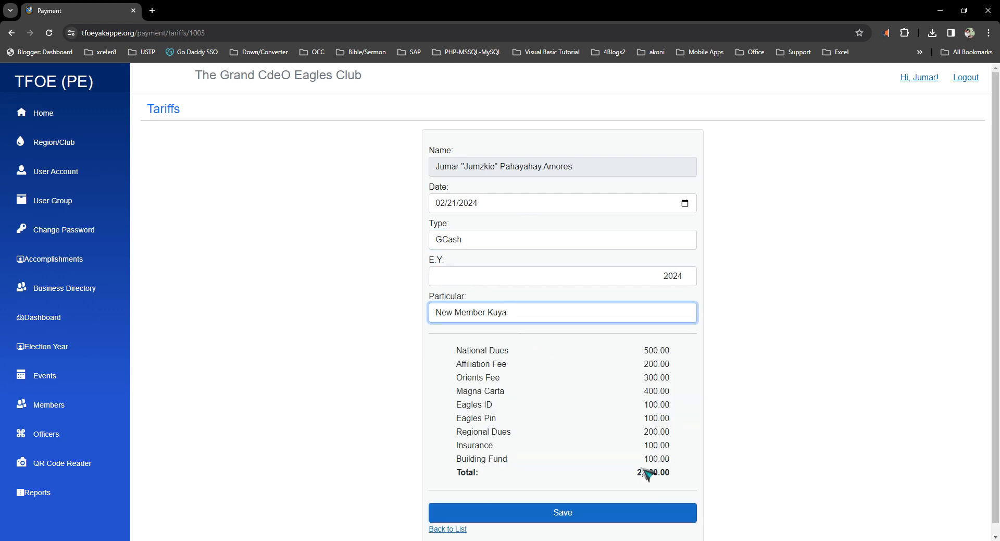
drag(637, 474, 687, 476)
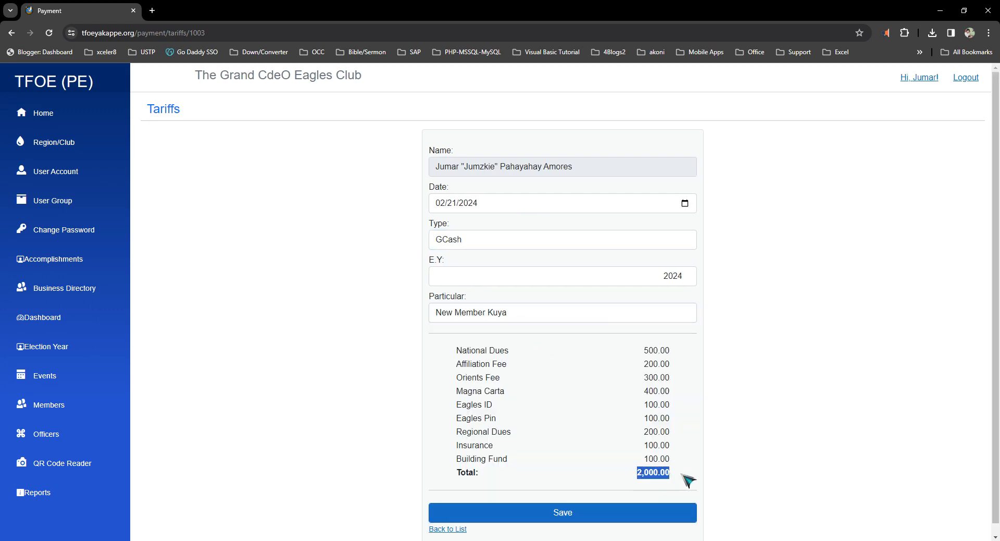
click(752, 416)
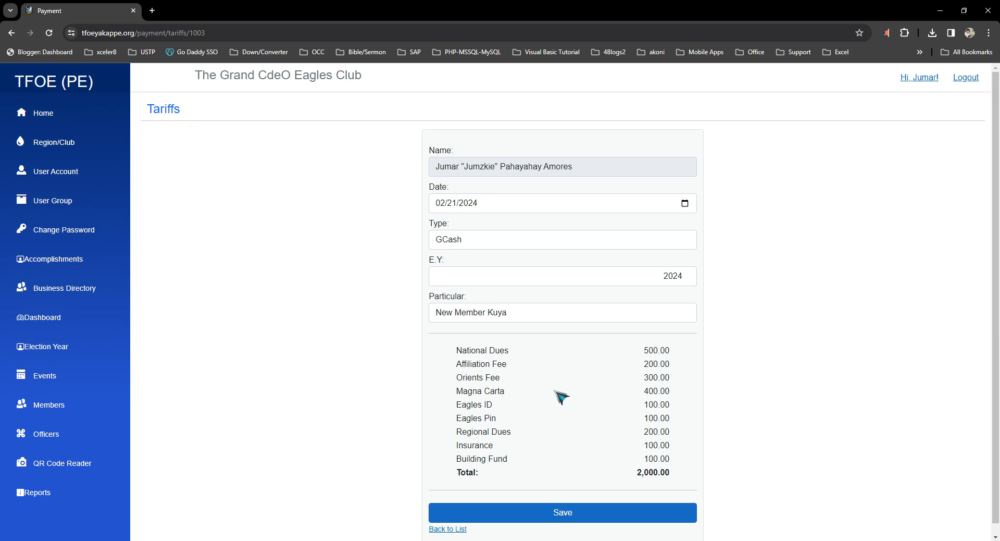
Step: Check the Orients Fee in the New Member Kuya breakdown, and return without saving to the member's ledger for all months
drag(461, 379, 585, 384)
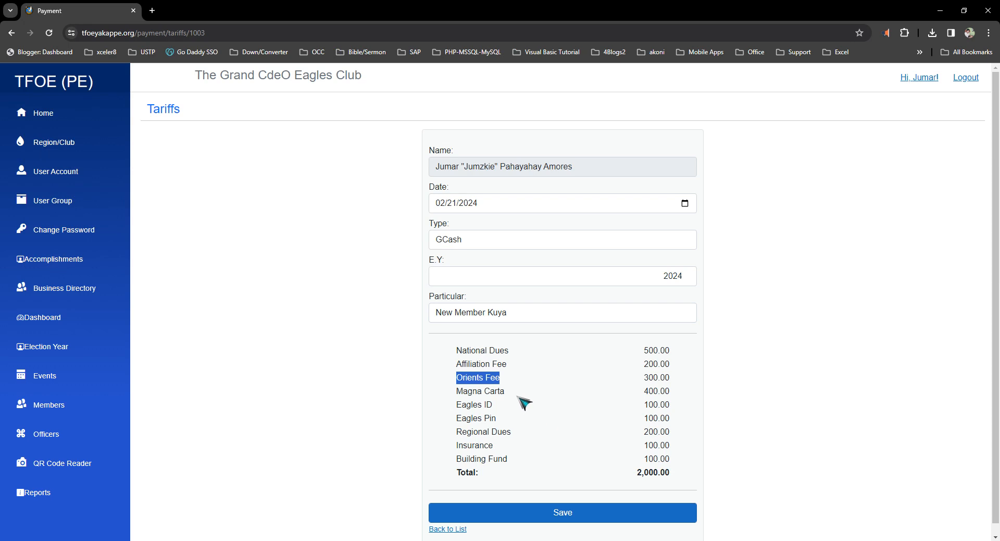
click(639, 394)
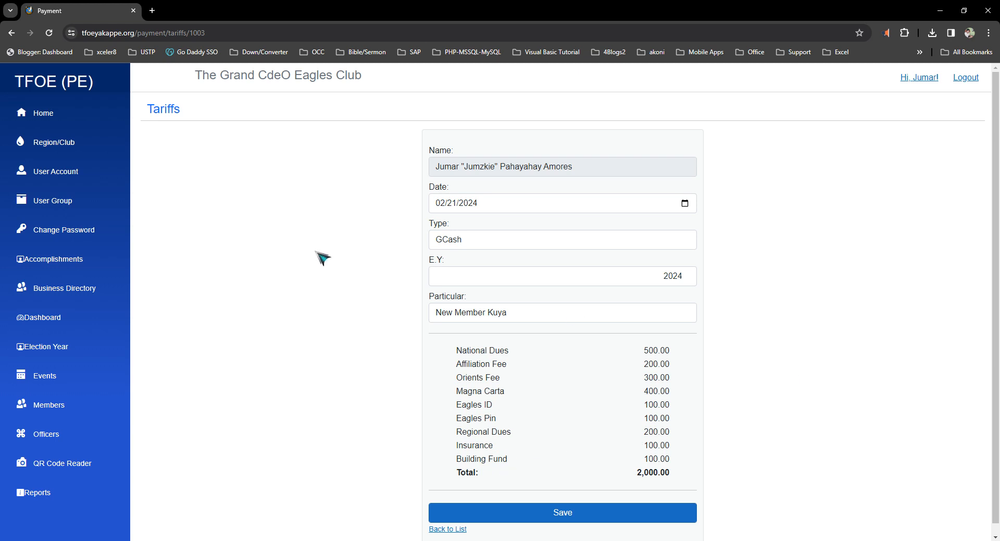
click(440, 530)
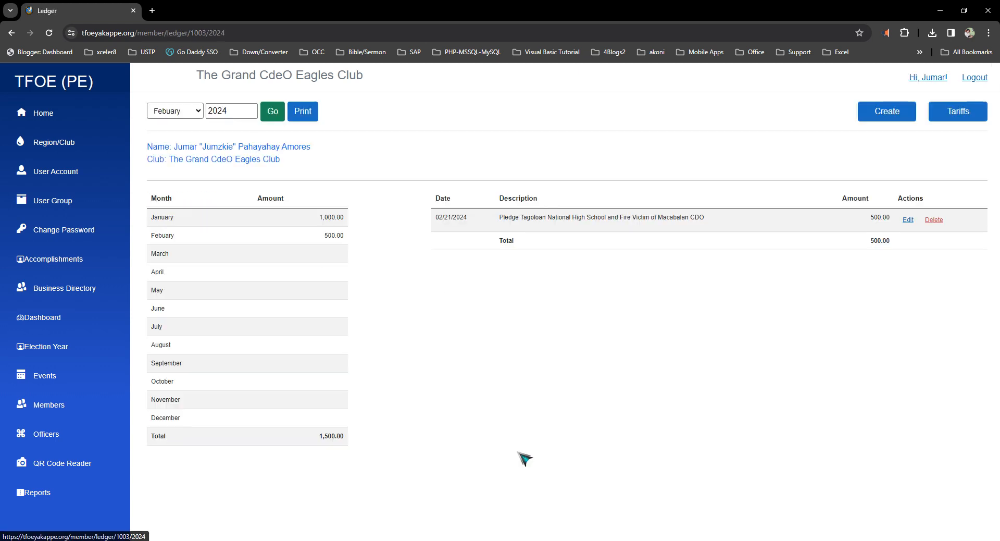
click(187, 116)
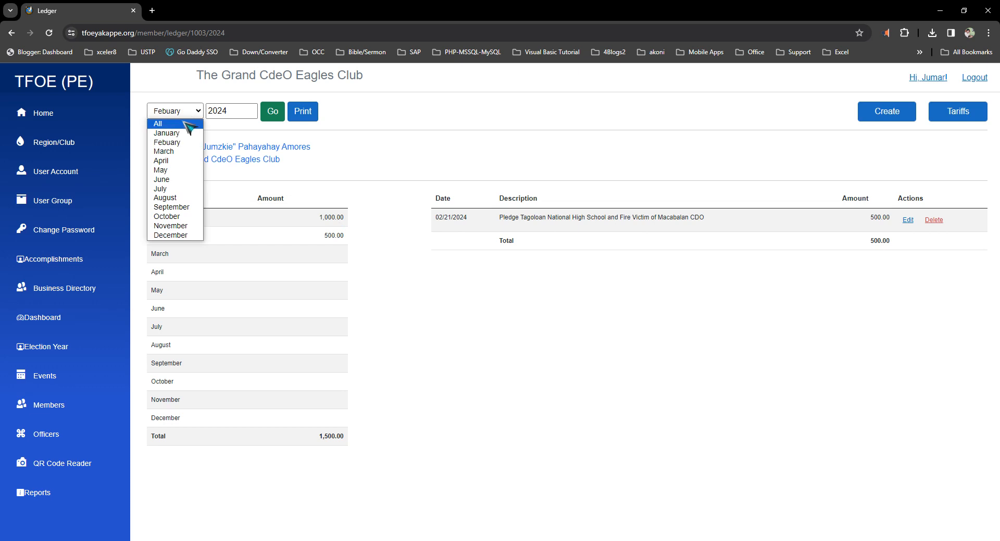
click(177, 123)
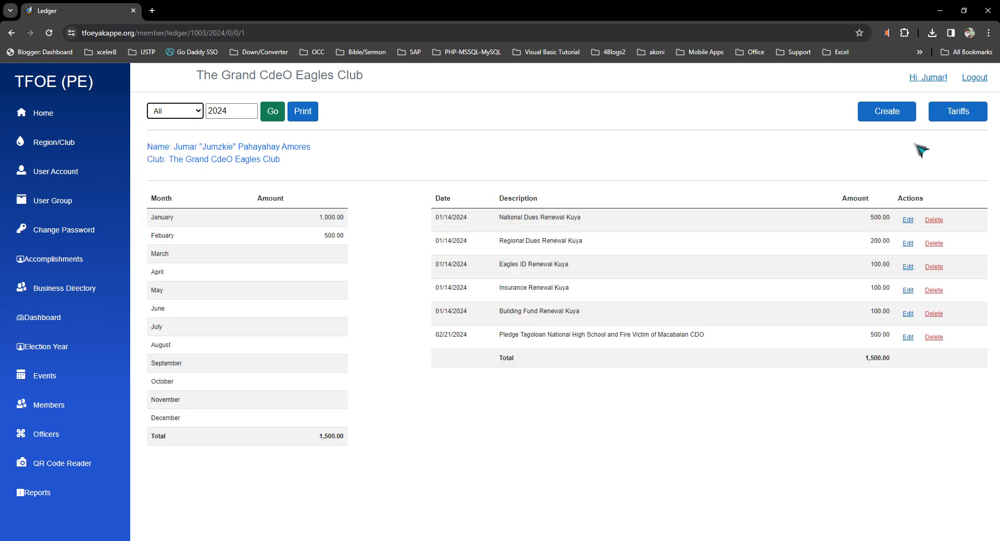
Step: Log out of the current account and log in to the member account with its saved username and password
click(970, 77)
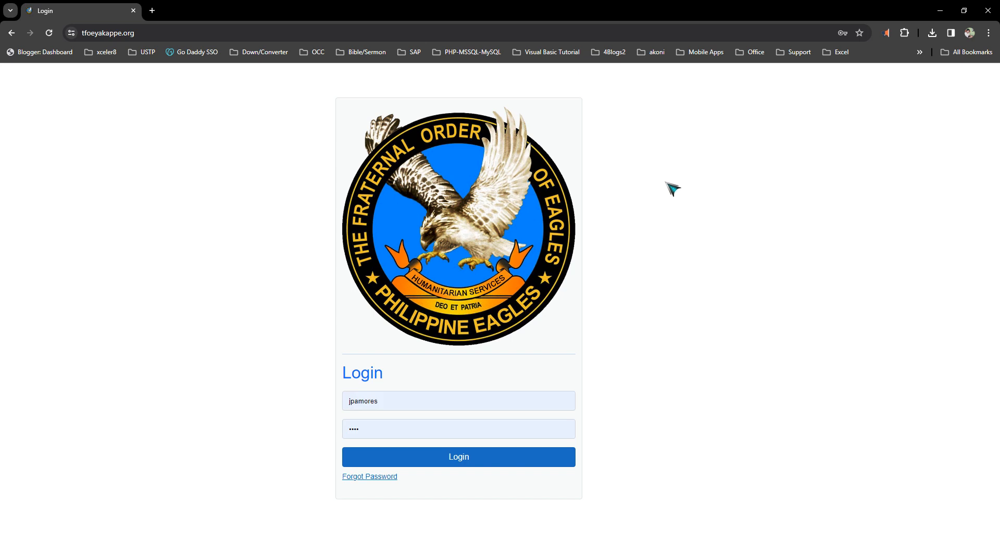
click(462, 406)
click(463, 490)
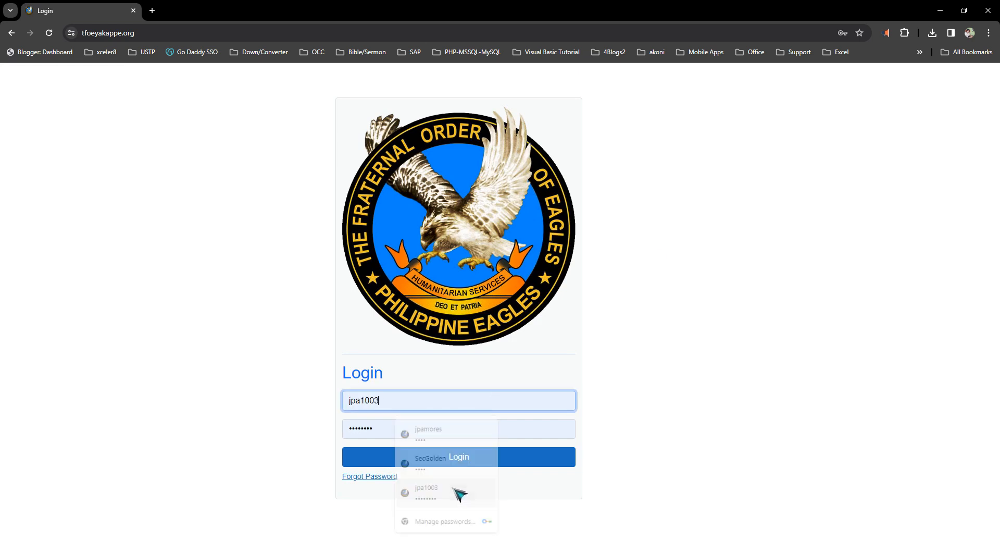
click(455, 457)
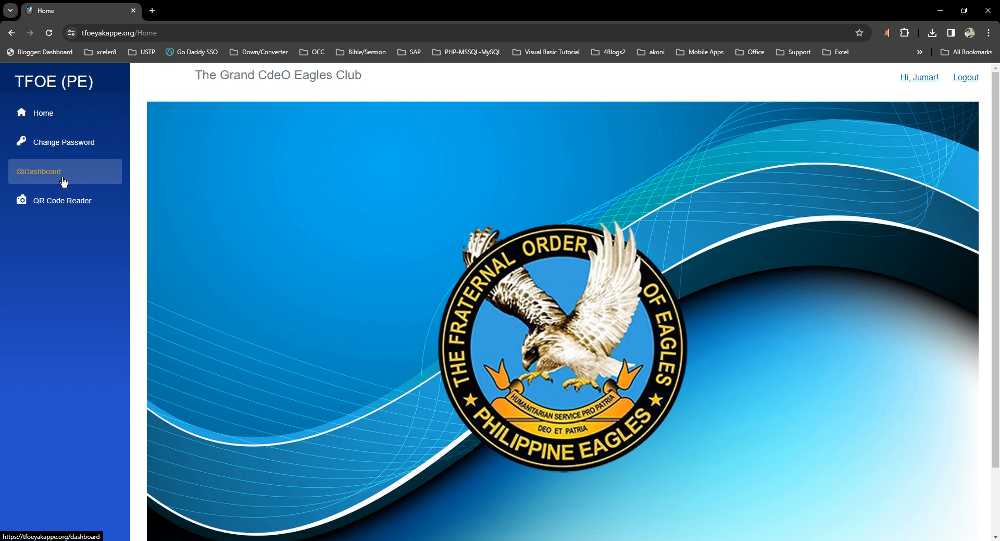
Step: Open the logged-in member's own ledger from the dashboard and display all months of 2024
click(63, 180)
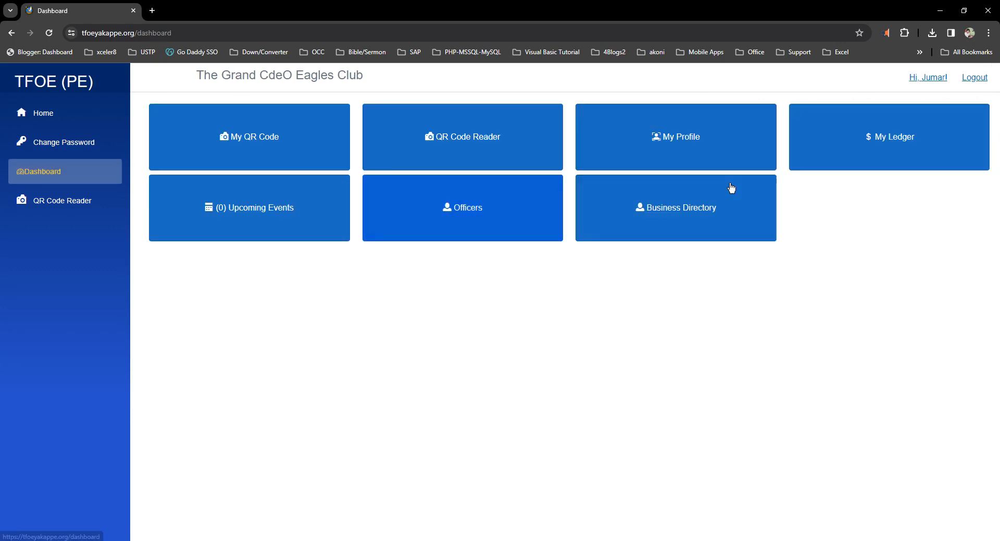
click(900, 142)
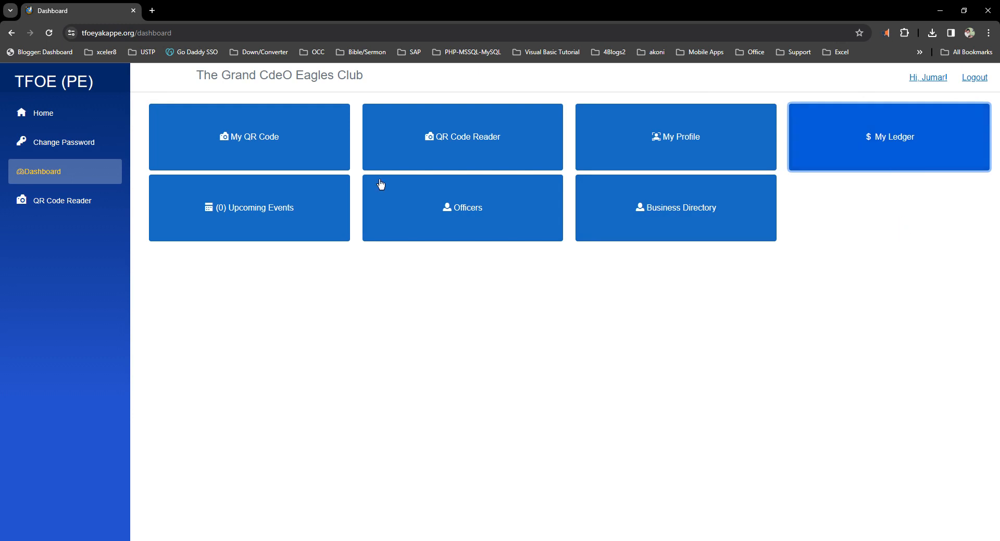
click(57, 176)
click(884, 146)
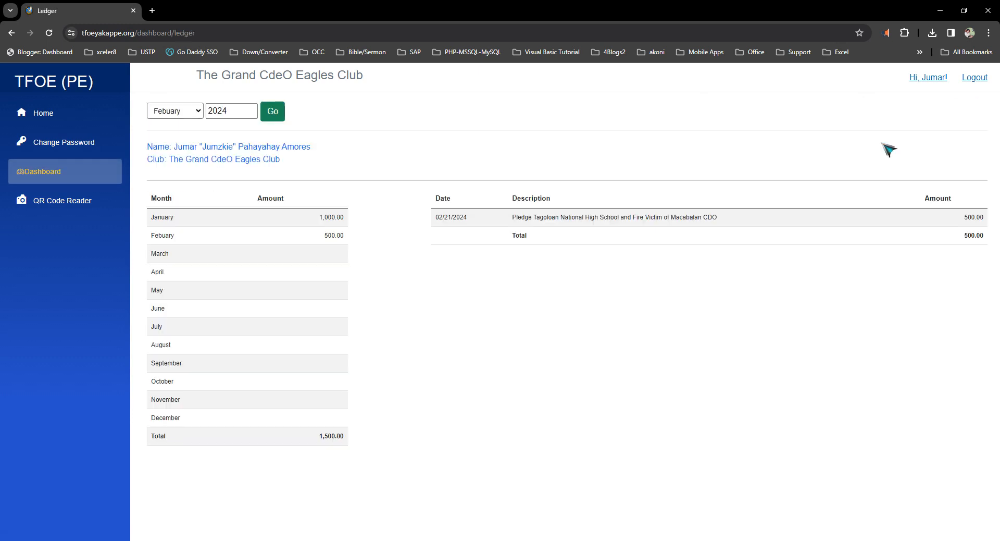
click(191, 115)
click(190, 124)
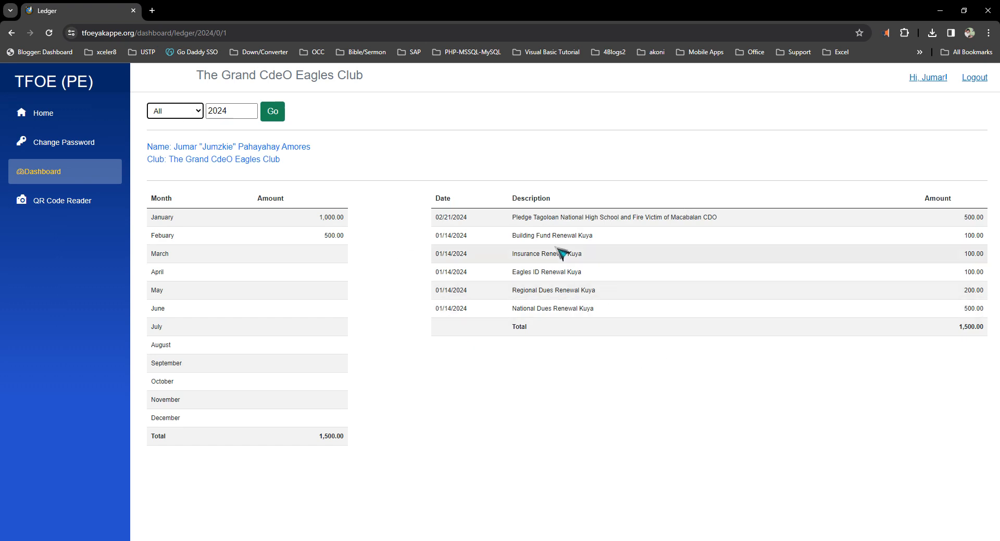
Step: Check the dates and descriptions of the pledge and Building Fund Renewal Kuya entries in the member's ledger
drag(436, 217, 543, 218)
click(492, 231)
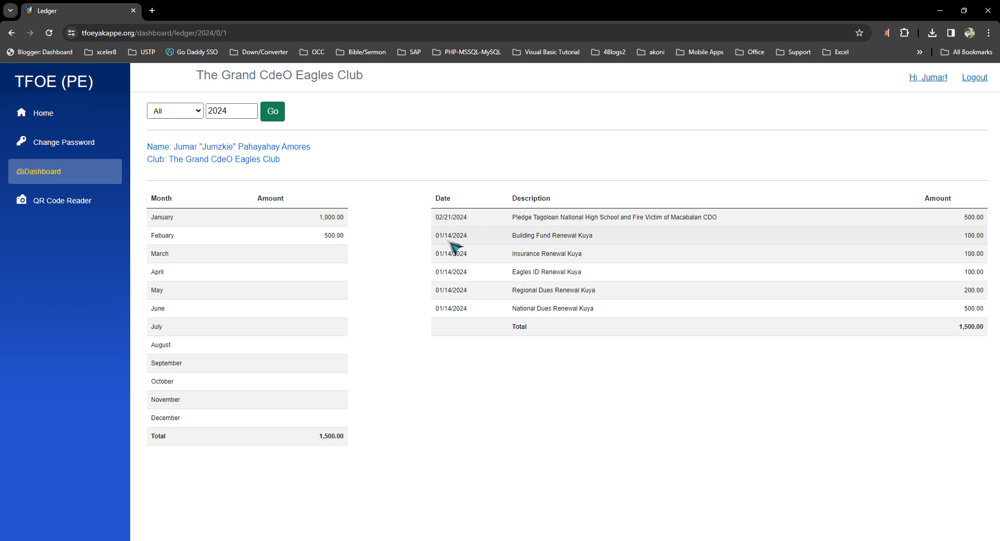
drag(442, 235, 479, 237)
click(441, 180)
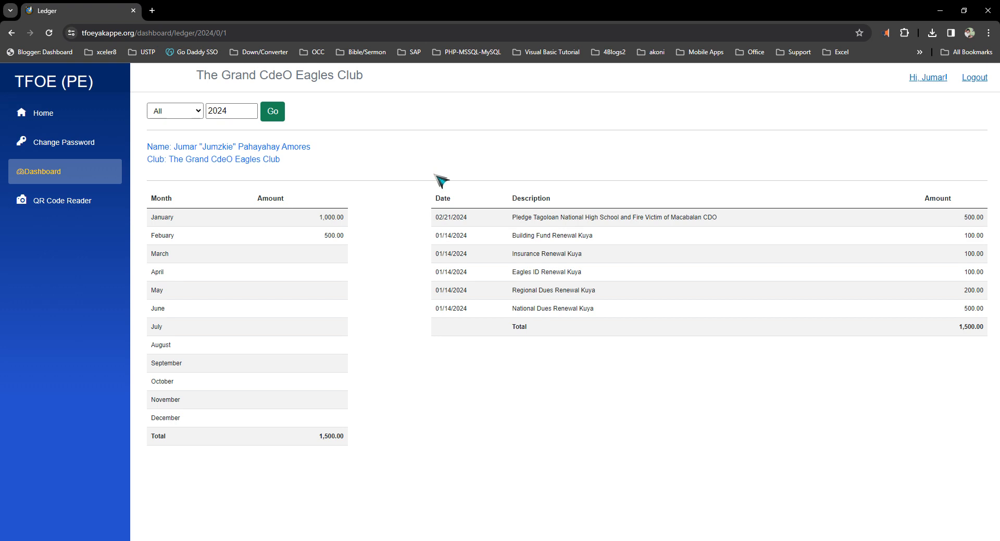